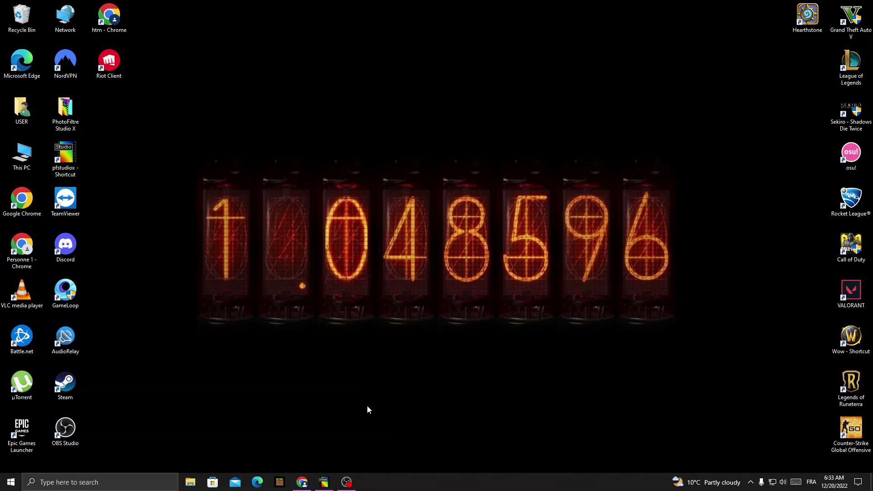
Bring the Udemy window back up with its account dropdown menu showing.
left_click(303, 482)
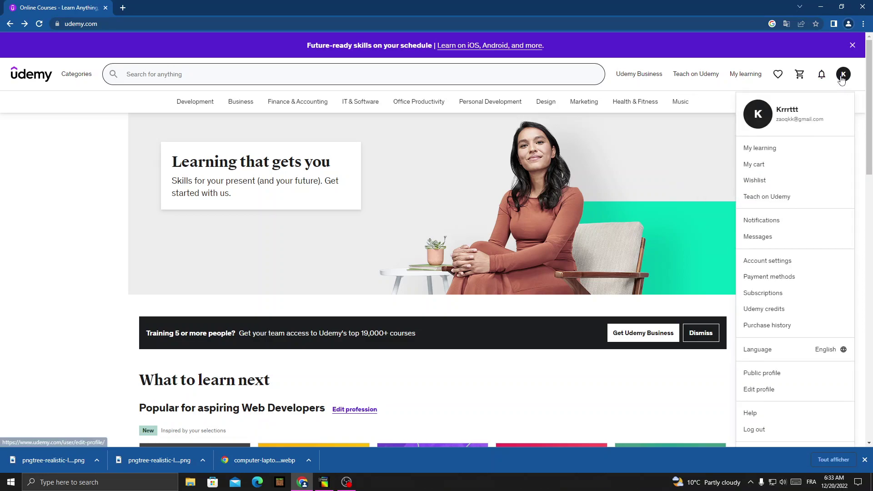
mouse_move(843, 74)
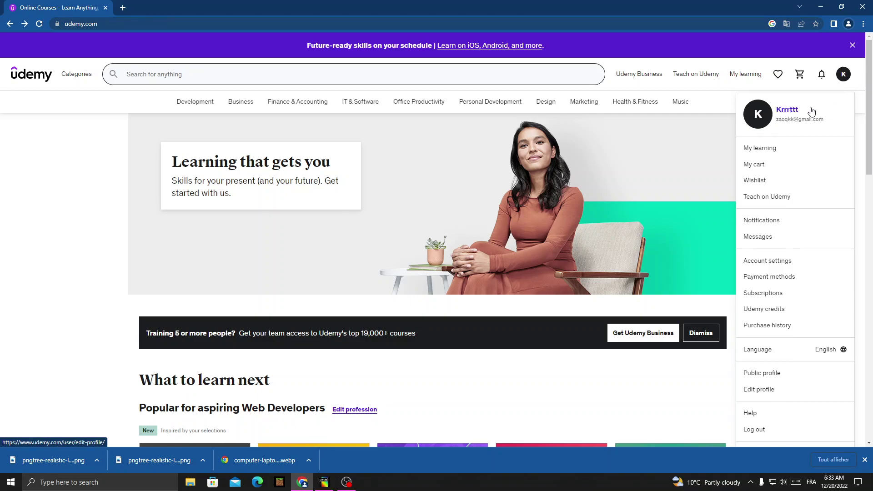
Open the Edit profile page and erase the first name Krrrttt.
left_click(785, 115)
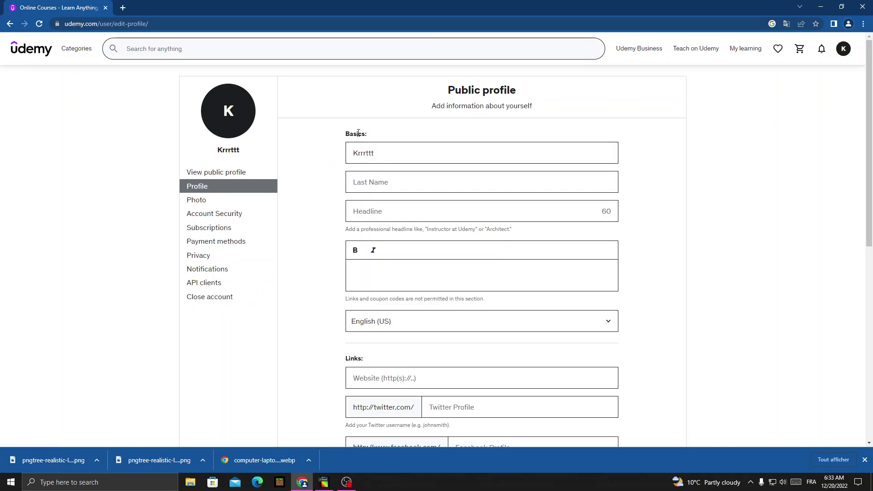
left_click(385, 148)
key("BackSpace")
key("BackSpace")
key("BackSpace")
key("BackSpace")
key("BackSpace")
type("tstst")
type("stst")
scroll(511, 179, "down", 2)
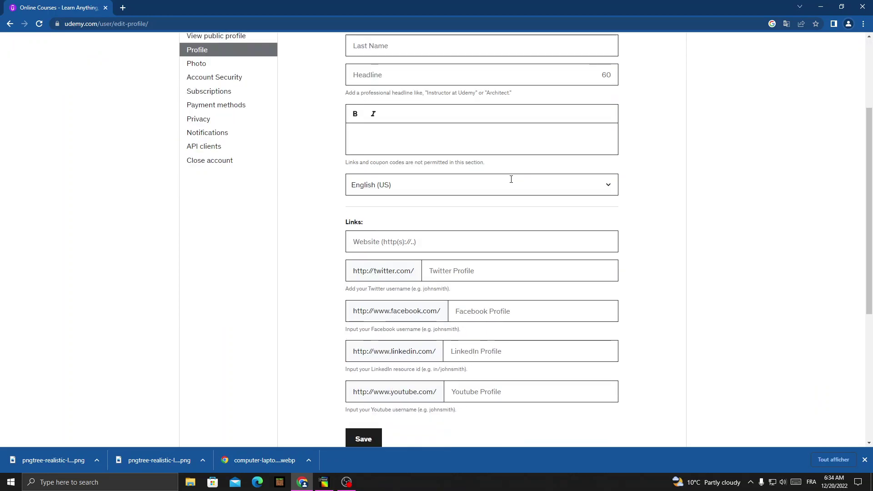
scroll(482, 225, "down", 2)
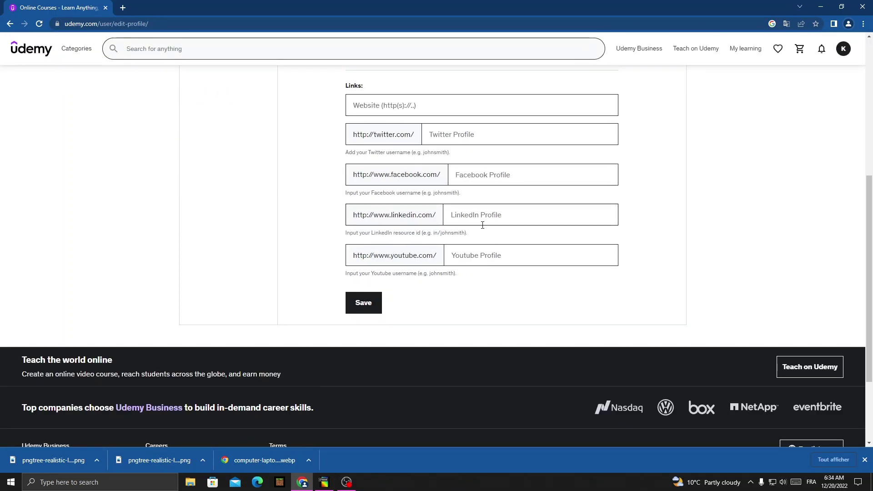
Save the profile with first name tstststst and required last name tsts.
left_click(372, 302)
left_click(864, 460)
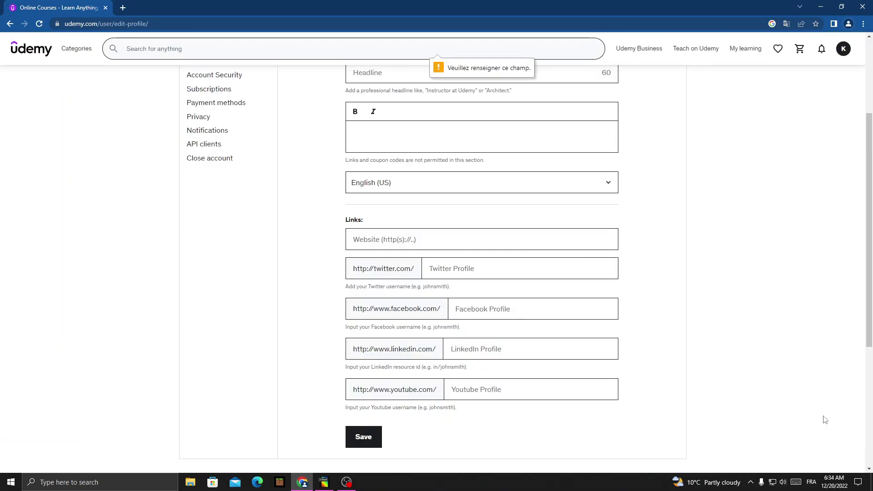
scroll(612, 300, "up", 2)
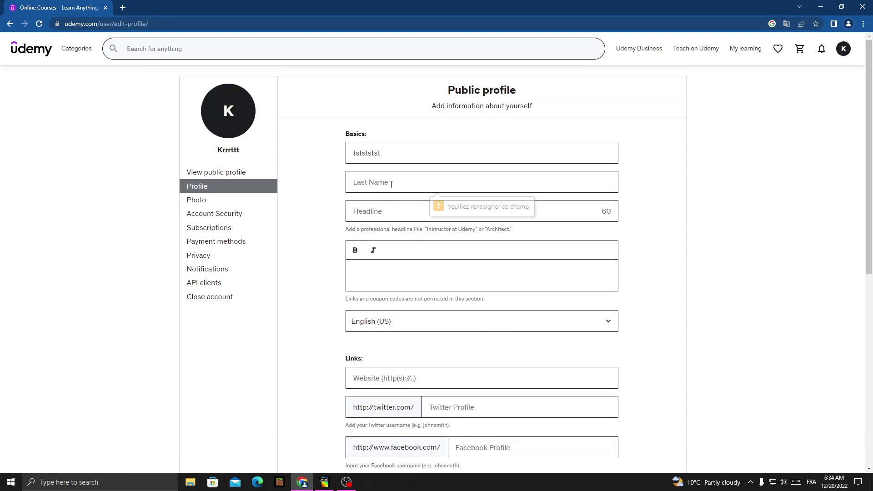
type("ts")
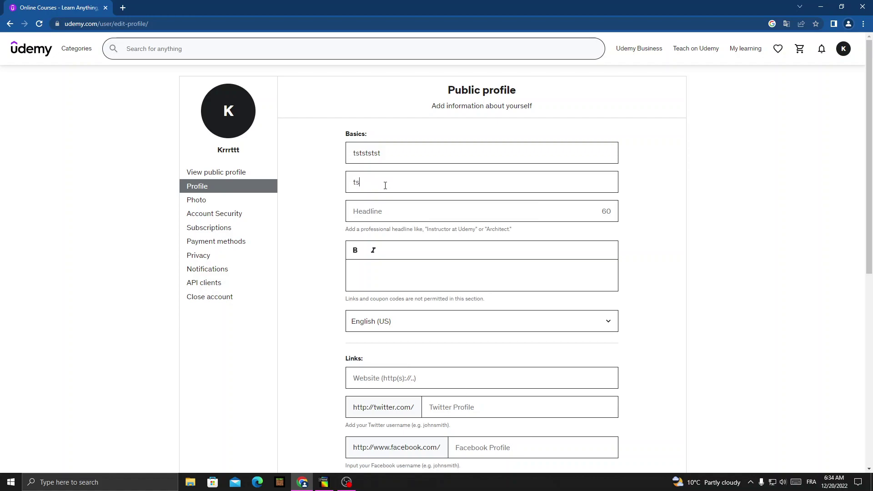
type("ts")
scroll(395, 232, "down", 5)
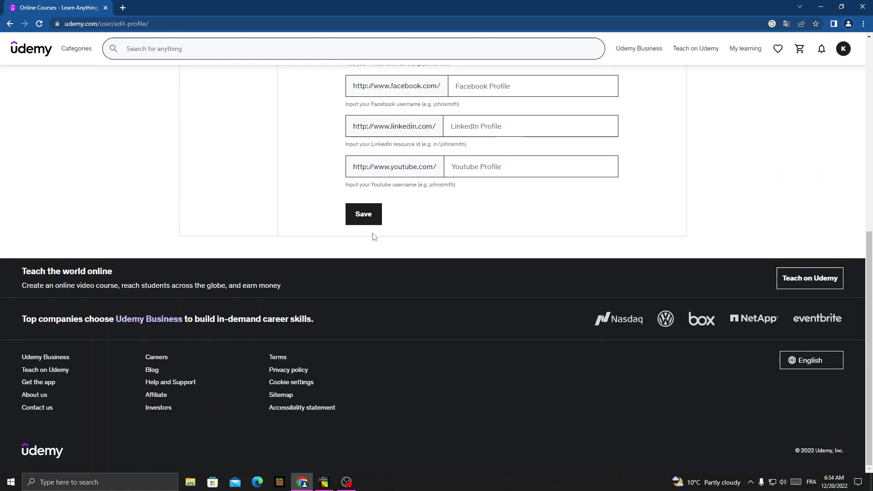
left_click(365, 216)
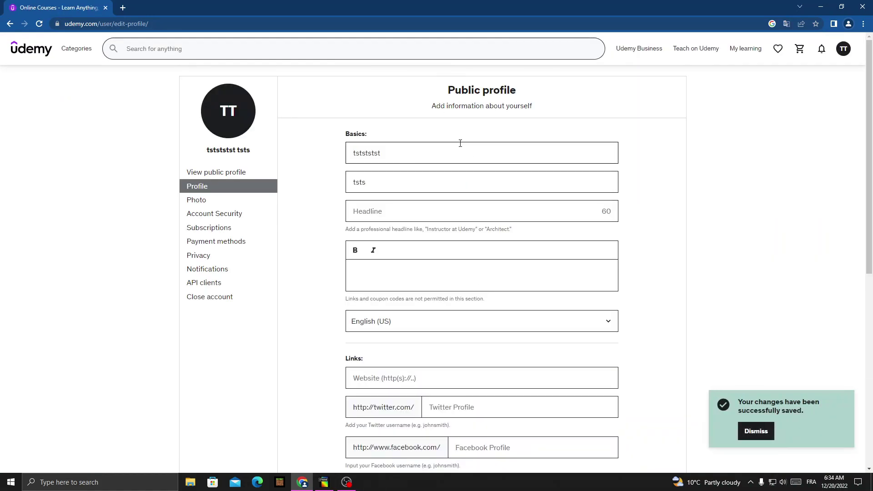